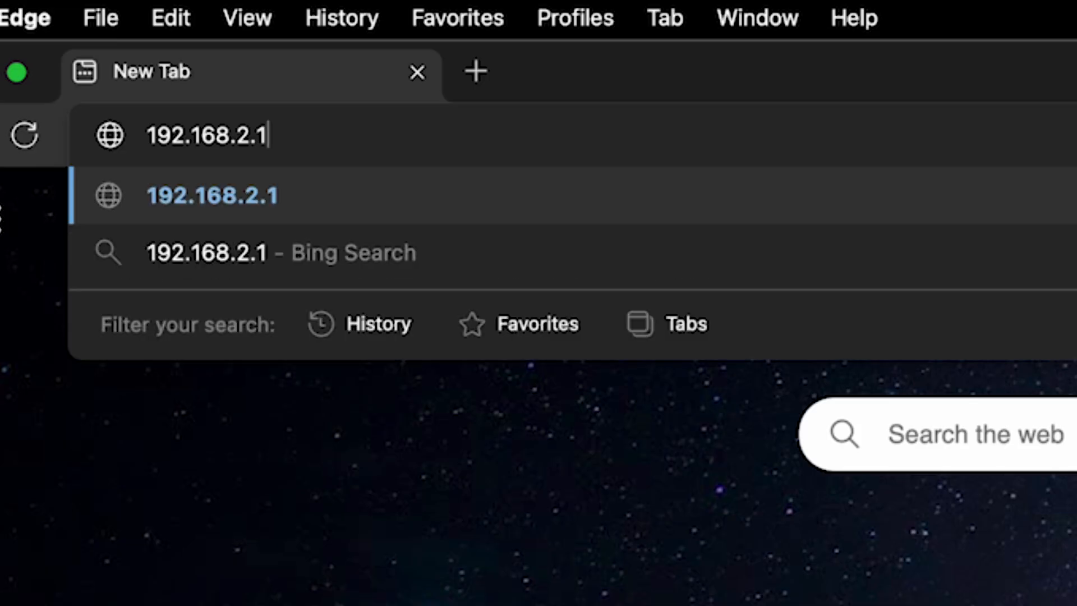
Step: Load the Belkin router admin page at 192.168.2.1 in Edge
key(Return)
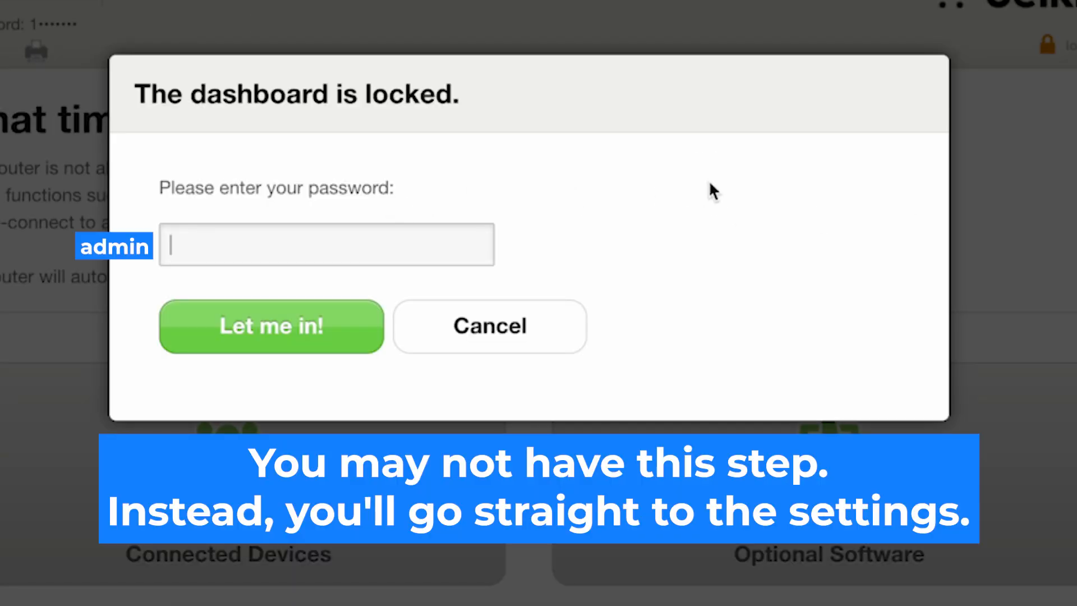
Step: Enter the admin password in the locked-dashboard prompt, retrying once, to reach the setup wizard
click(385, 237)
text(ad••••••)
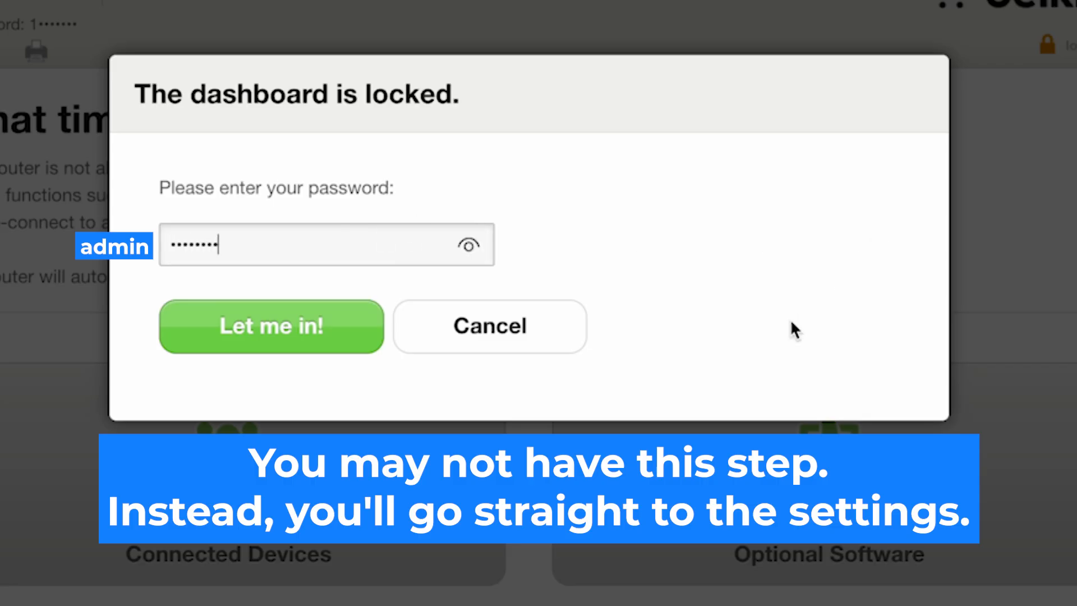
click(335, 329)
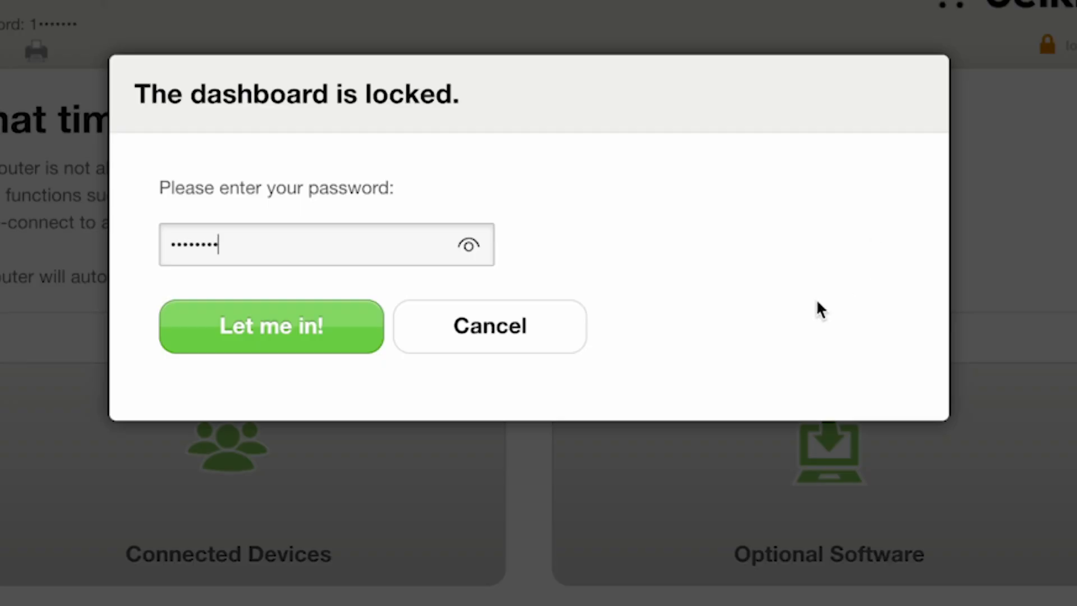
click(348, 328)
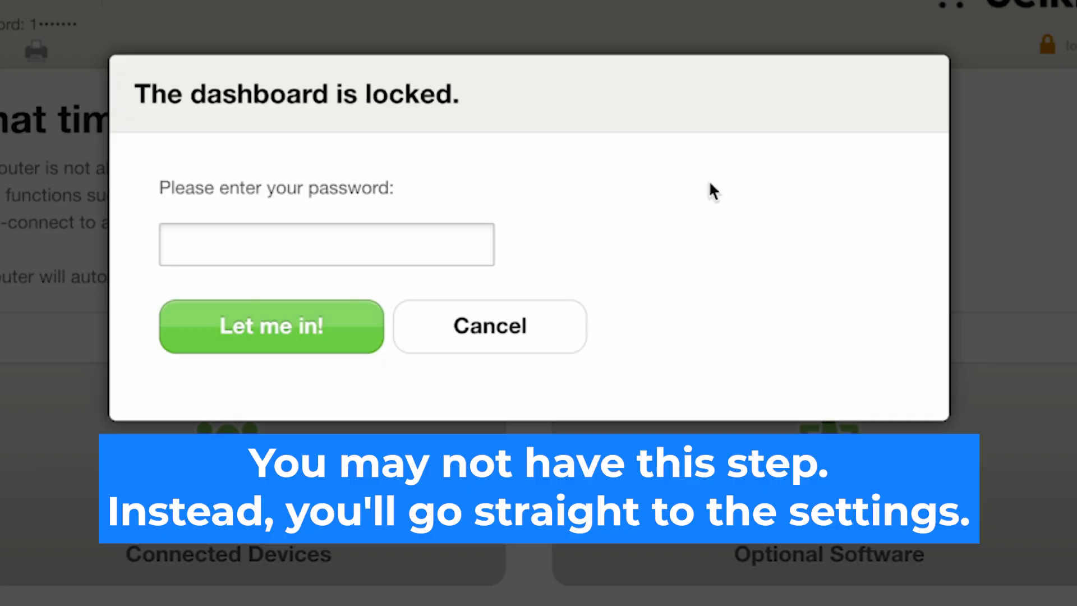
click(389, 231)
text(•••••••••)
click(329, 327)
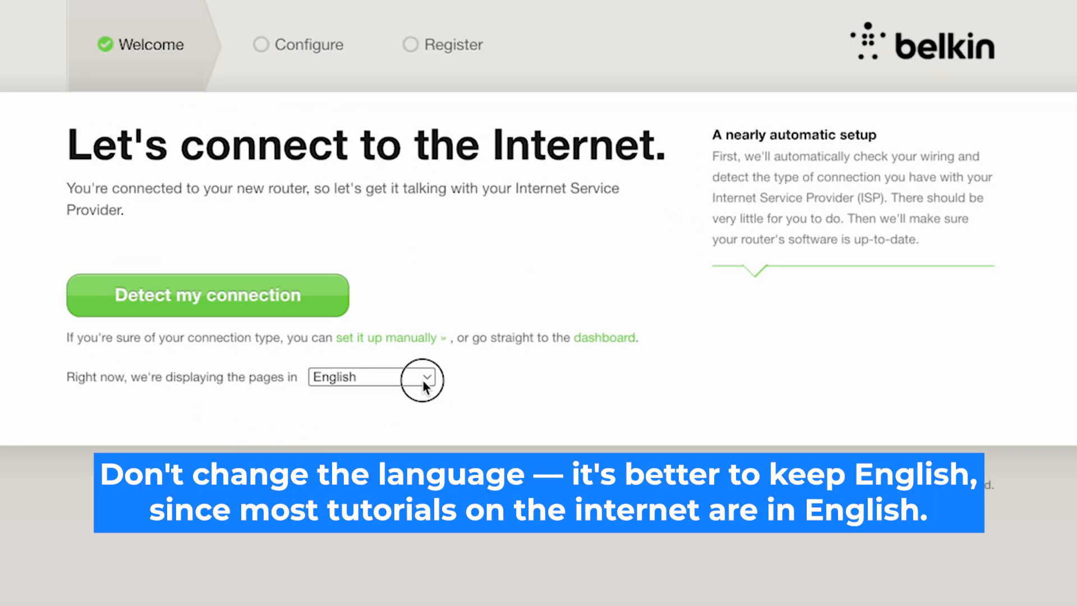
Step: Keep English as the page language and start automatic detection of the internet connection
click(424, 383)
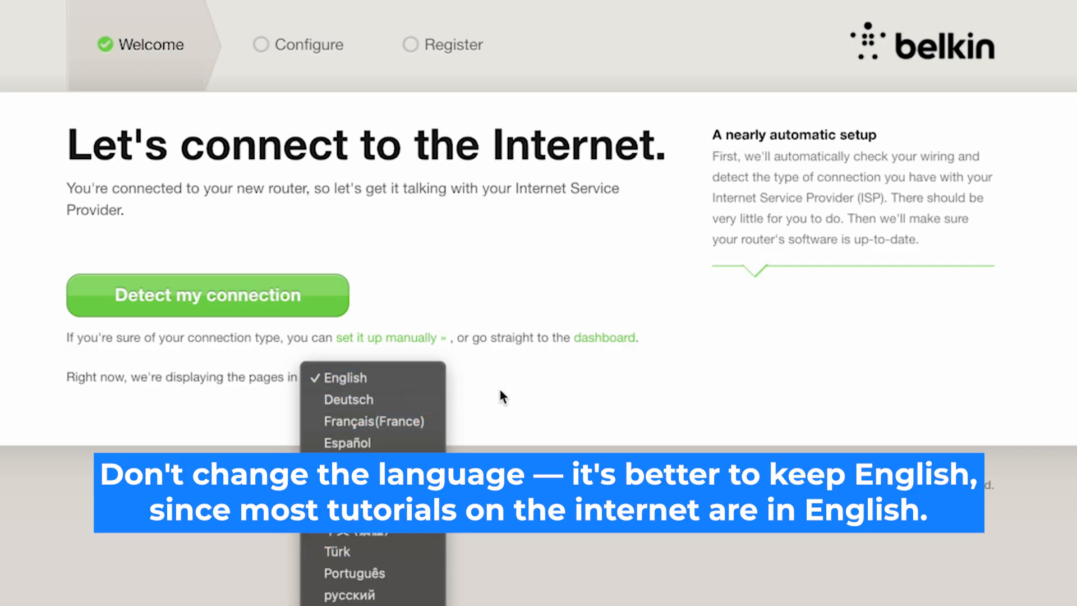
click(616, 401)
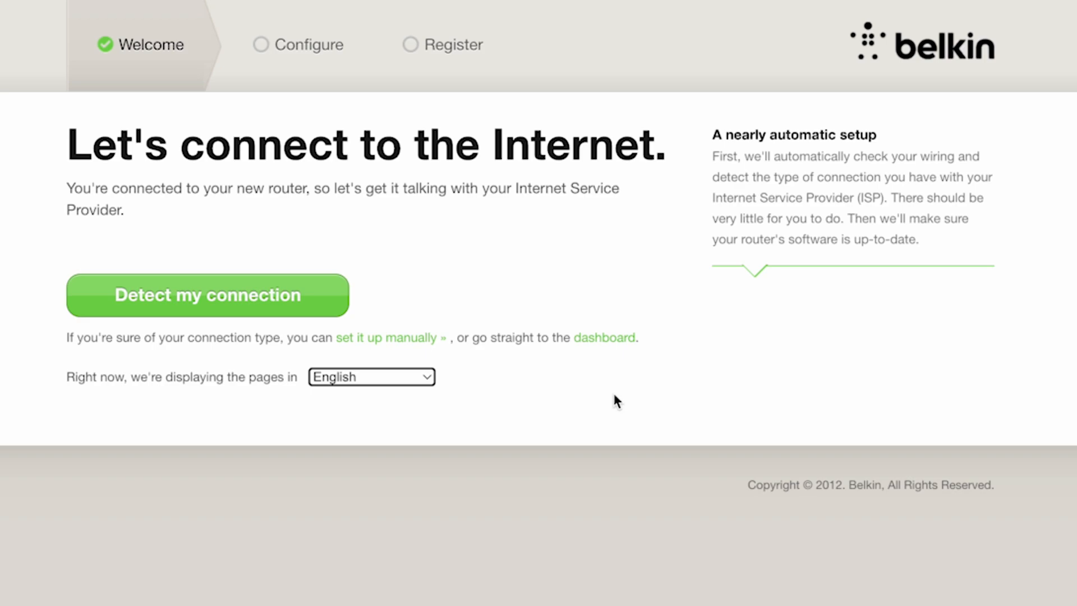
click(280, 301)
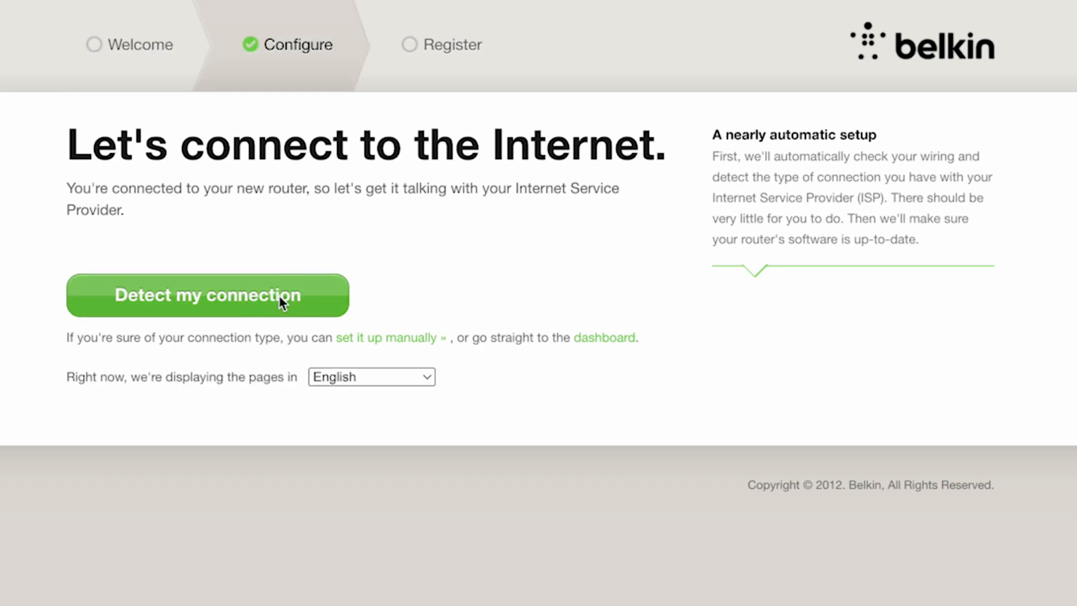
Step: Trim '.a38' so the Wi-Fi network is named belkin and enter a new Wi-Fi password
click(279, 301)
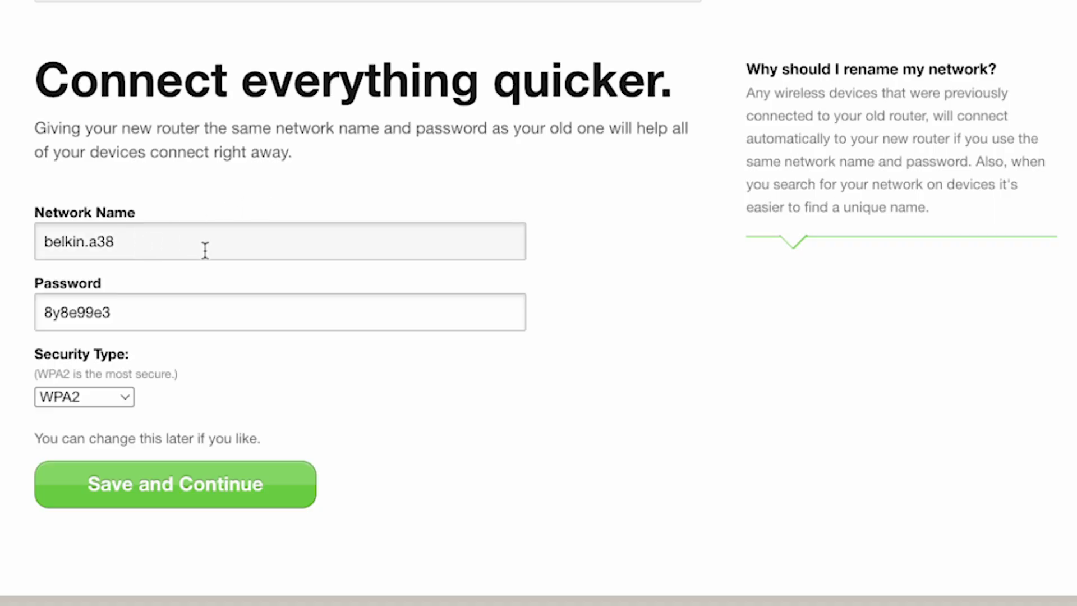
drag(153, 250, 85, 247)
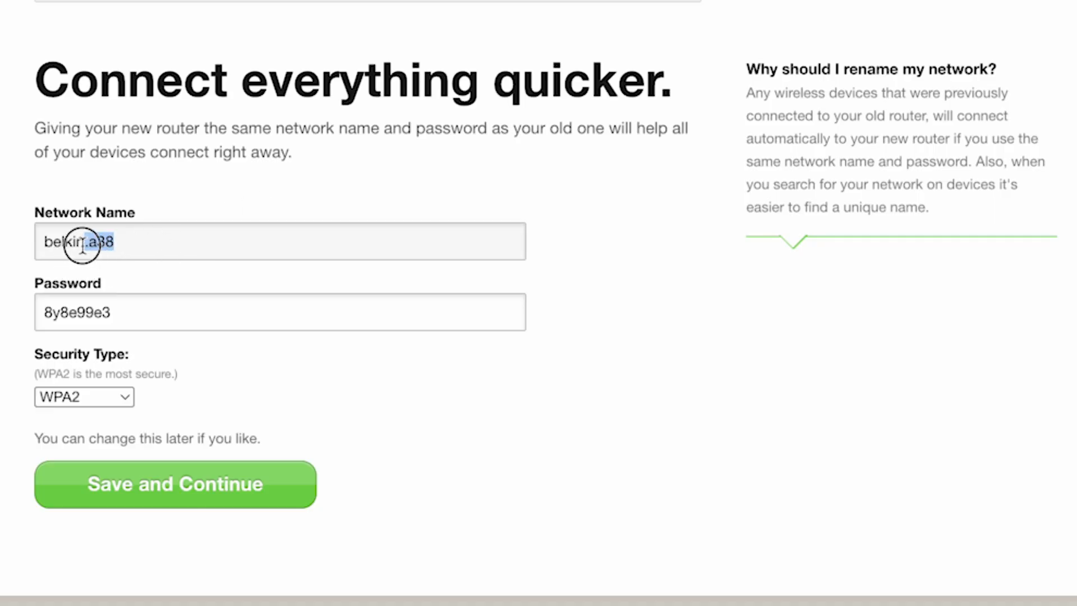
key(BackSpace)
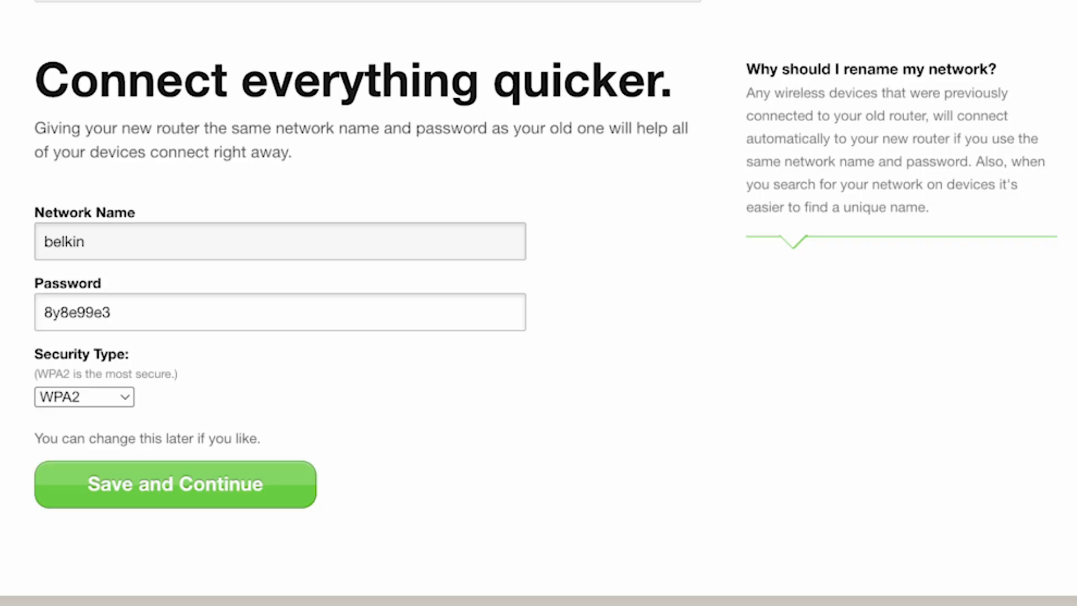
drag(161, 311, 17, 319)
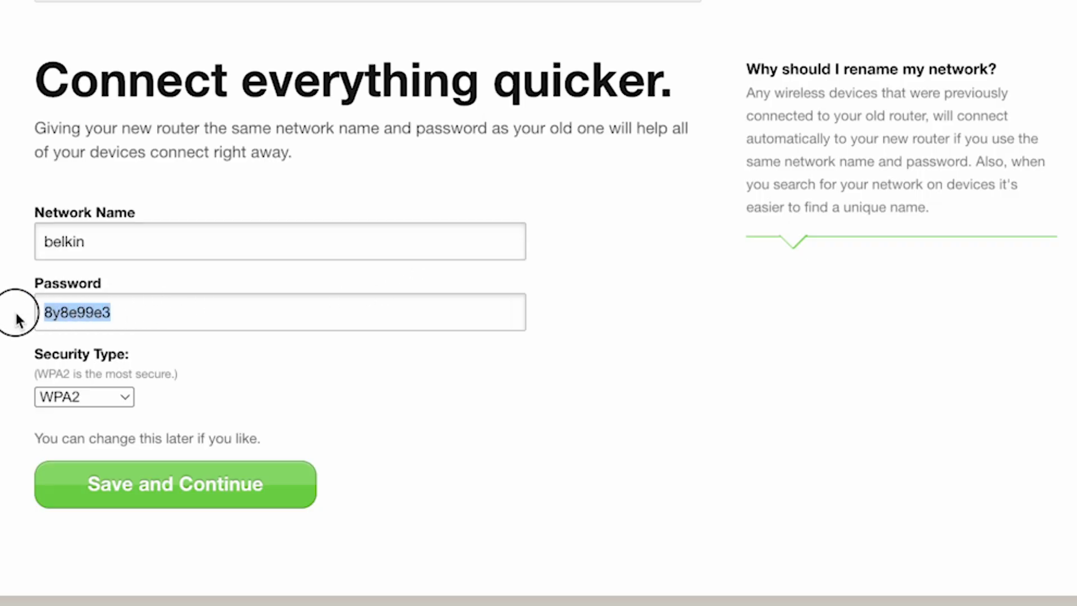
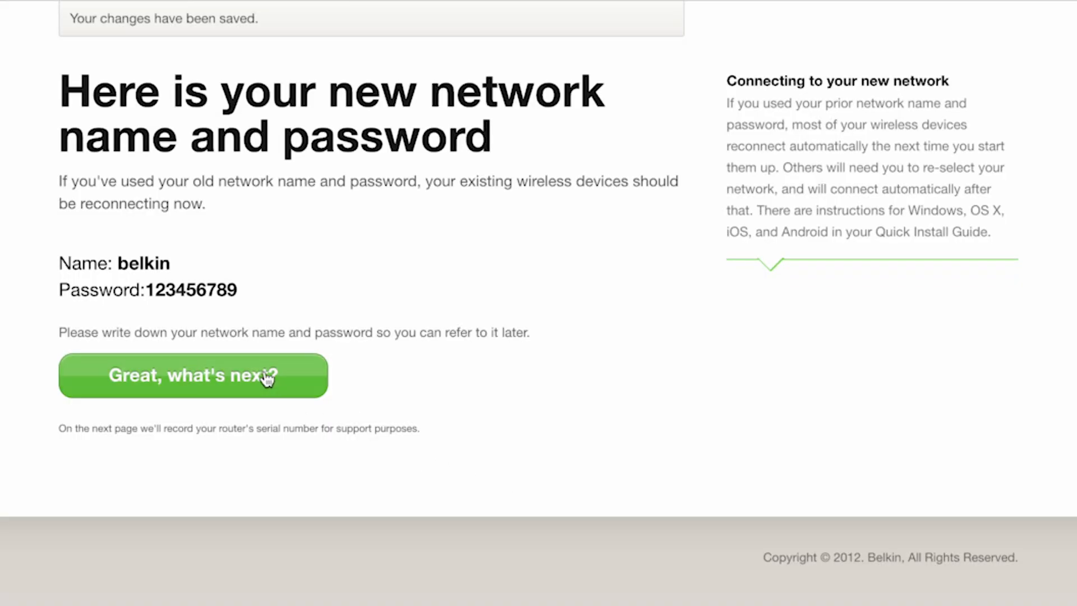
Step: Finish the wizard and expand the dashboard's Advanced Settings to reach Wi-Fi Channel and SSID
click(287, 378)
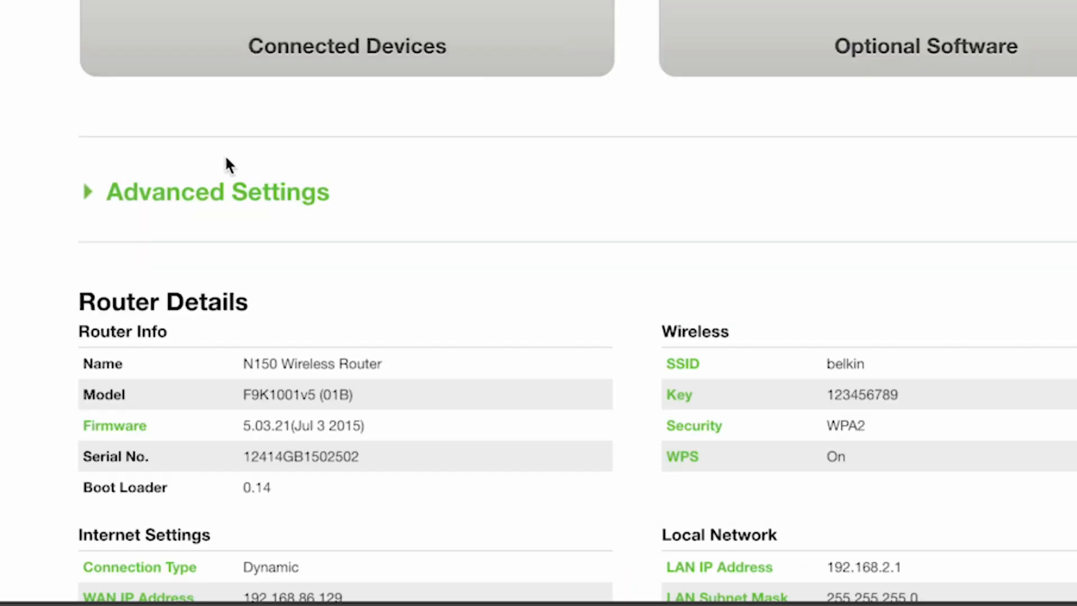
click(193, 193)
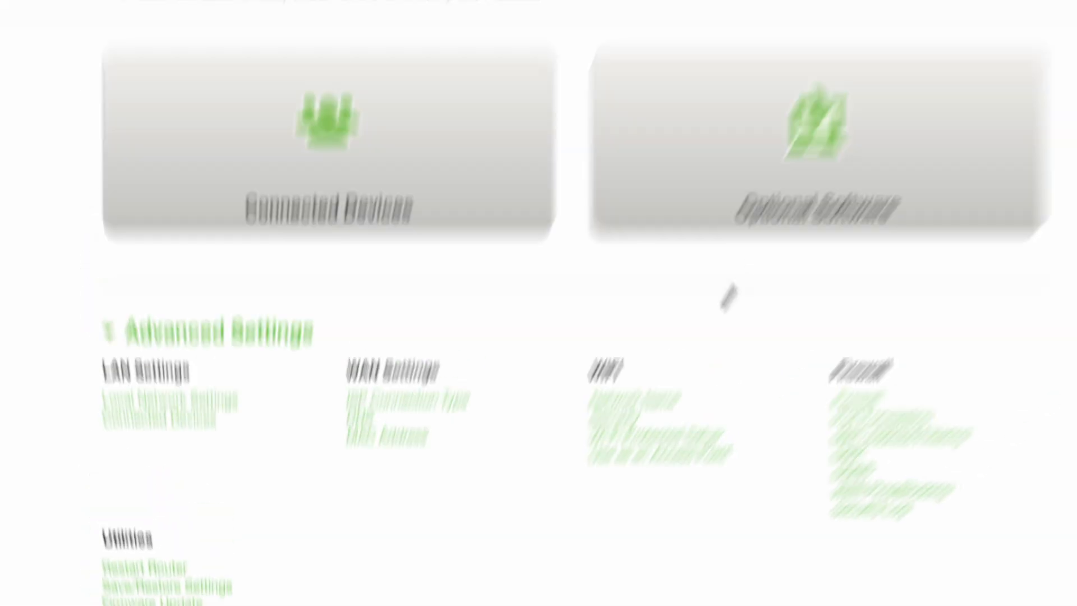
scroll(689, 366, down, 6)
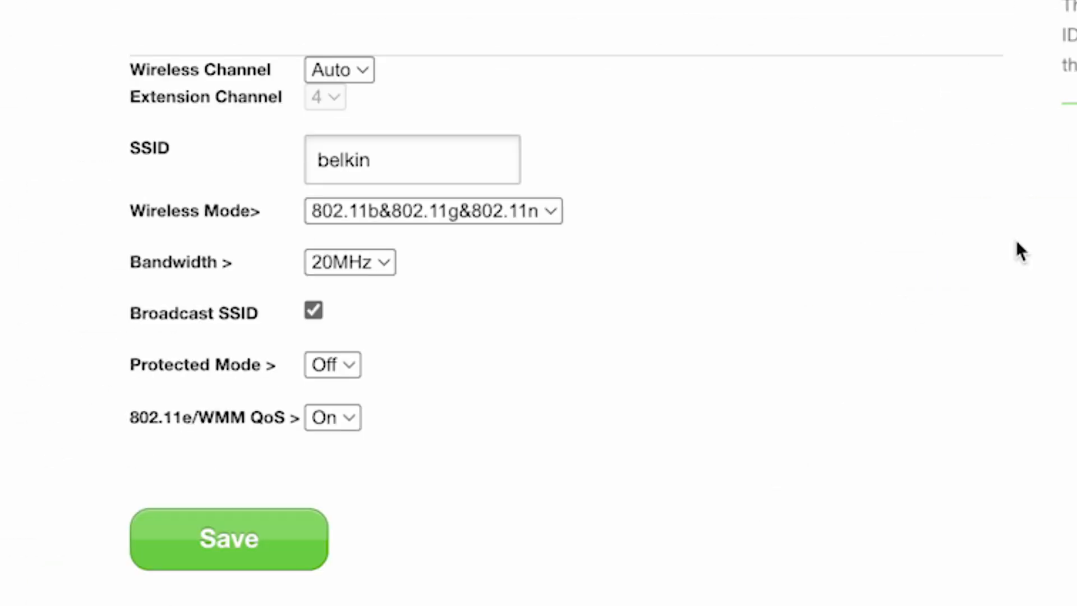
Step: Check SSID belkin, then the WPA2-PSK/AES pre-shared key on the Security tab
click(440, 175)
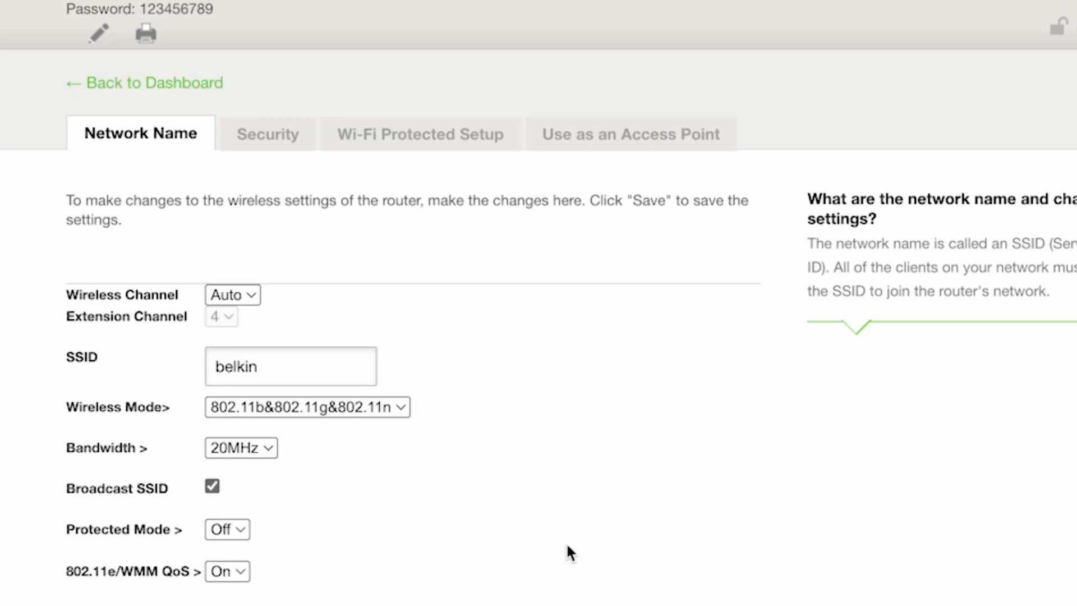
click(278, 135)
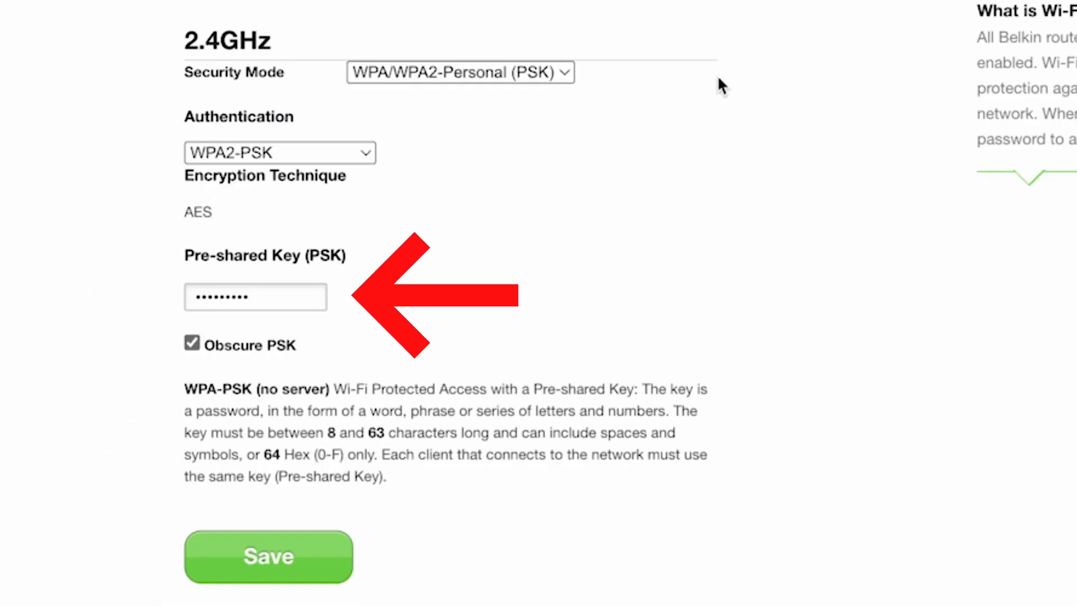
click(271, 294)
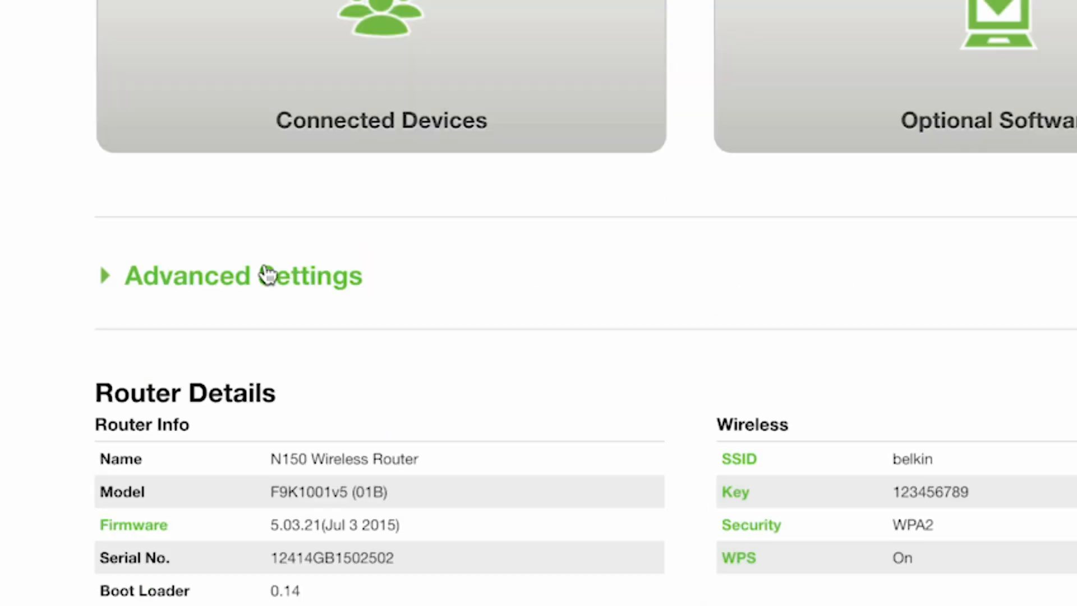
Step: In System Settings, enter and confirm a new administrator password, verifying it with the eye toggle
click(267, 275)
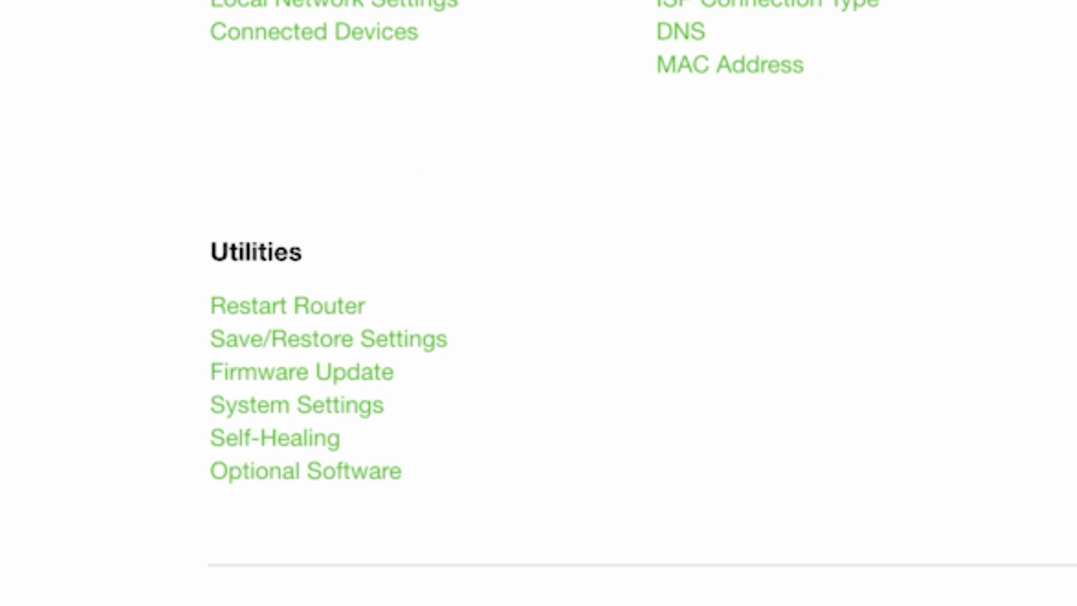
click(348, 314)
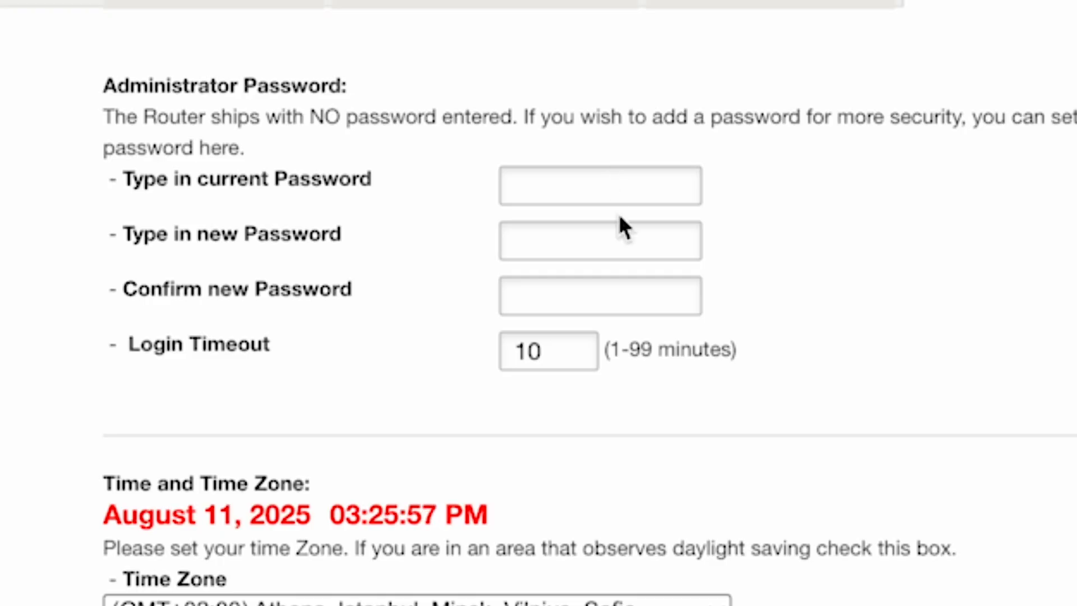
click(620, 256)
text(••••••••)
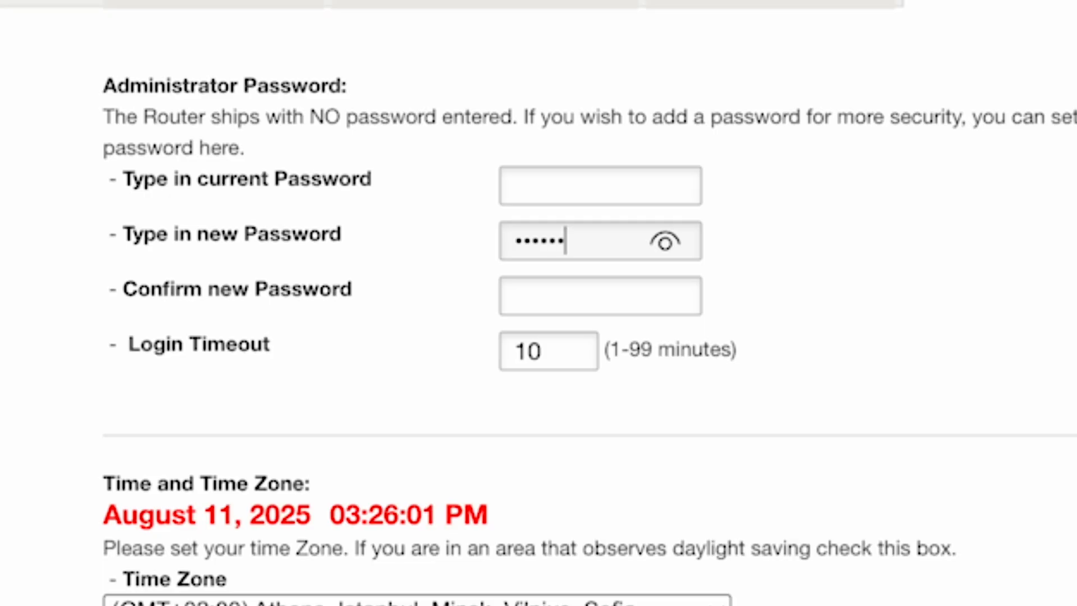
click(601, 291)
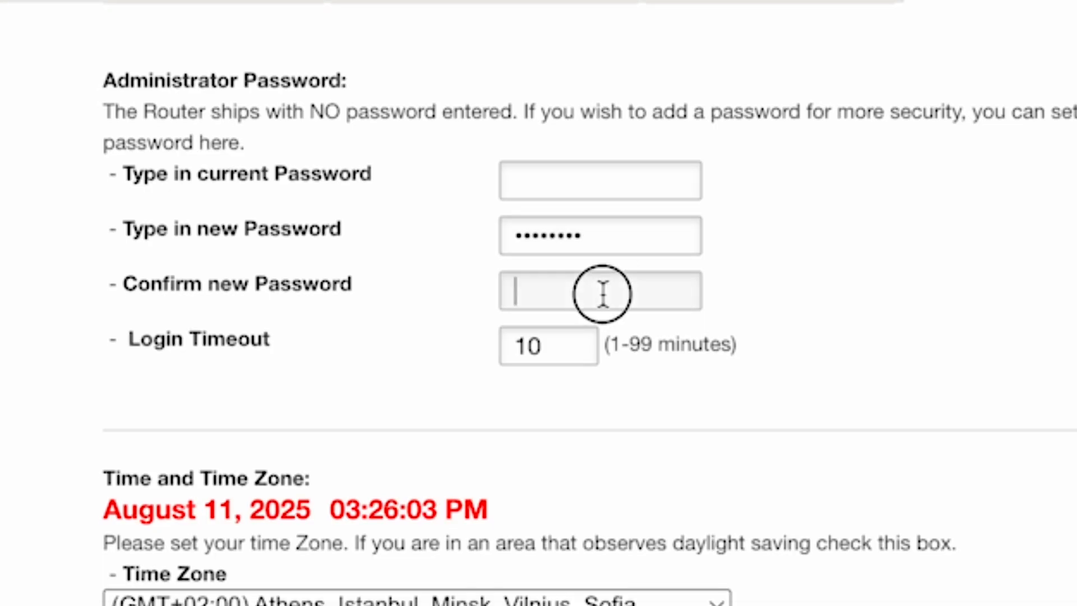
text(••••••••)
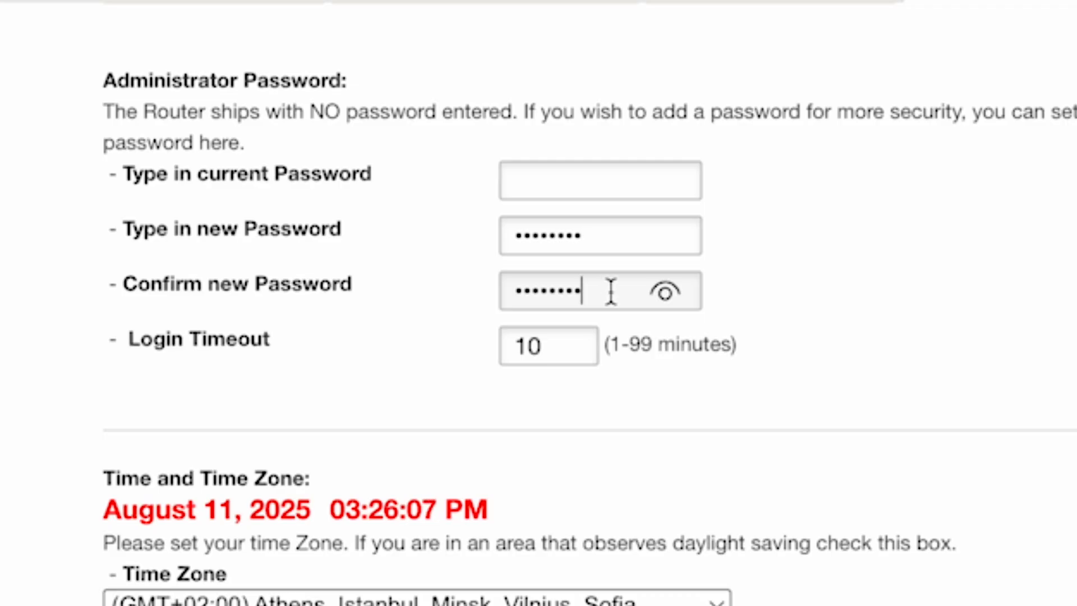
click(672, 295)
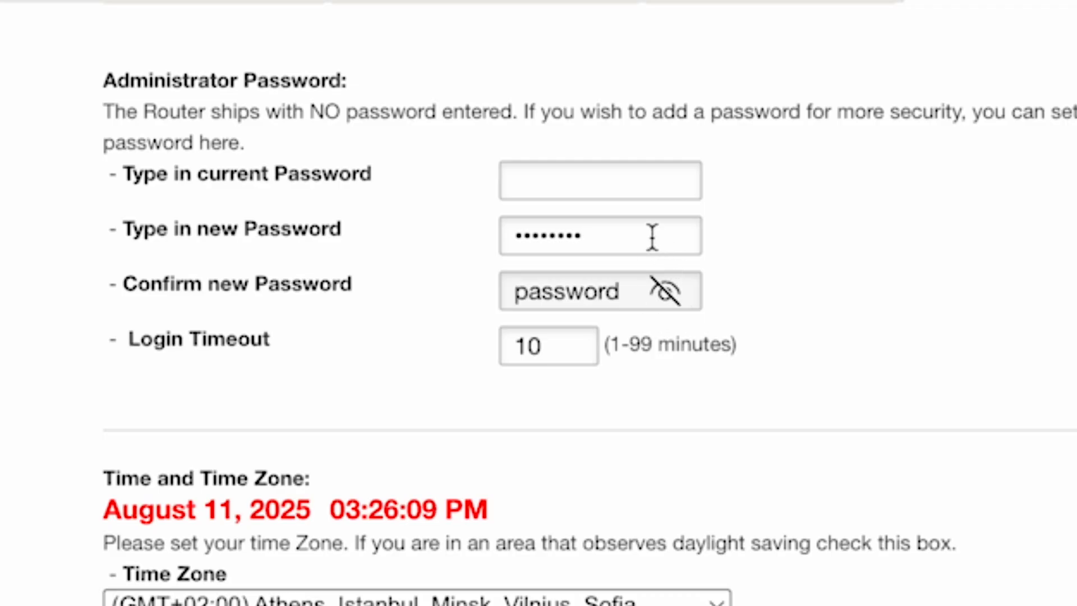
click(670, 292)
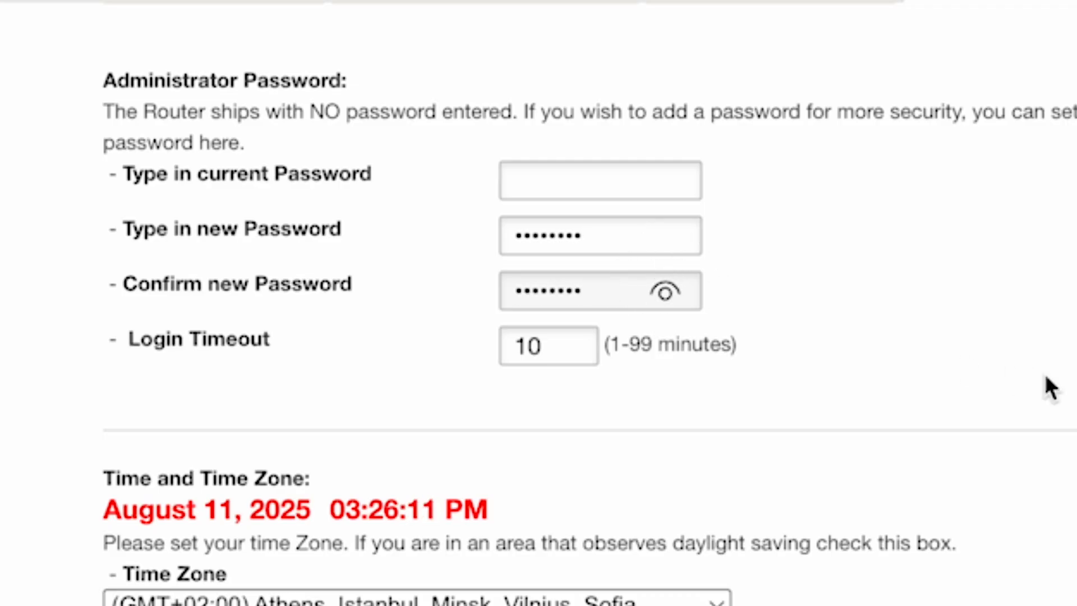
click(579, 344)
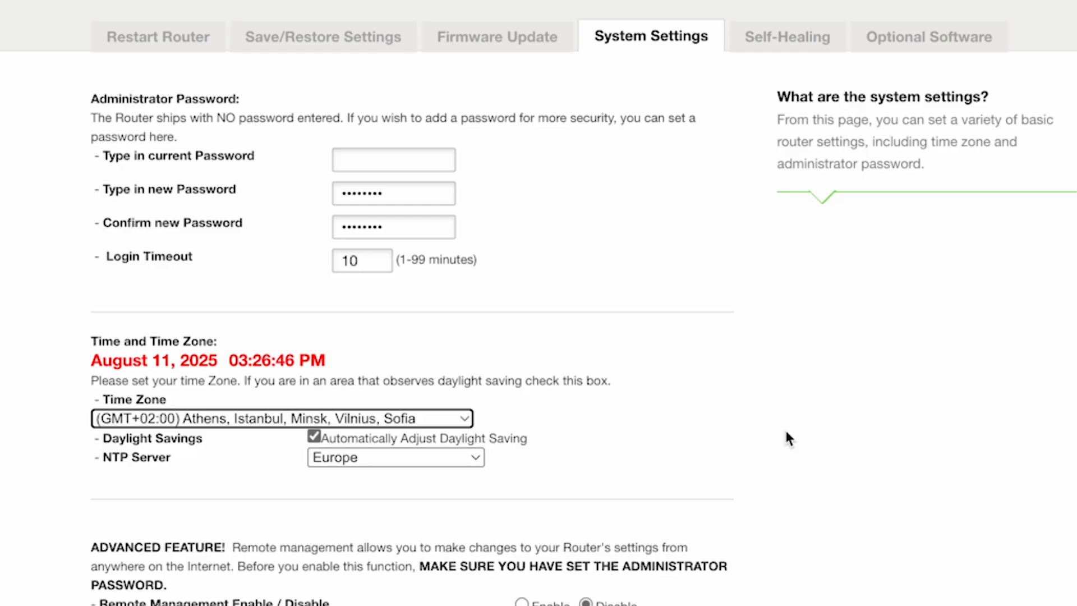
Step: Scroll to the bottom of System Settings to save and apply the new password
scroll(785, 435, down, 6)
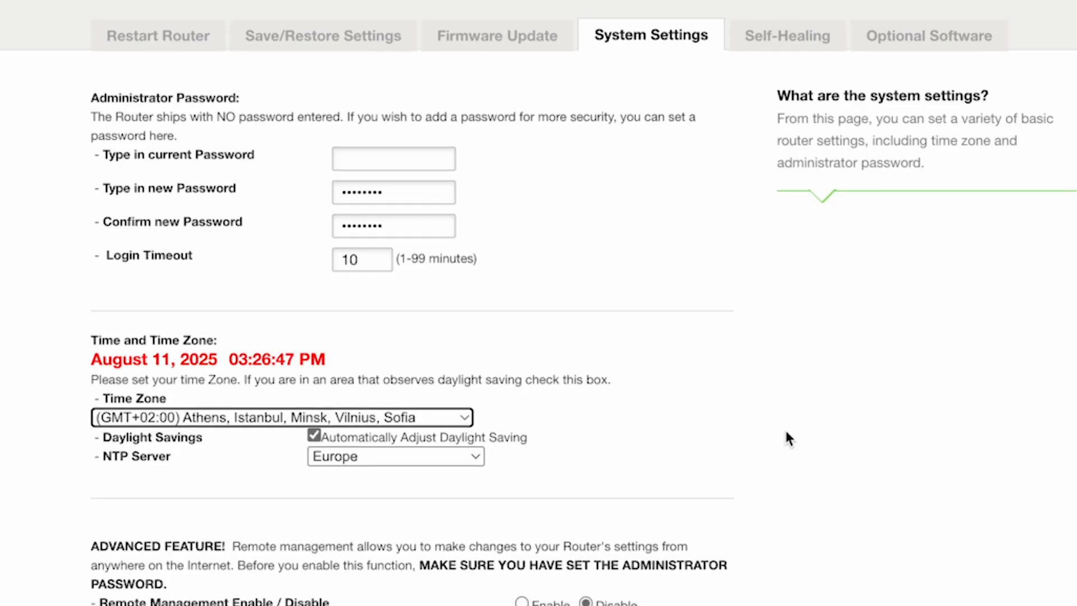
scroll(786, 432, down, 1)
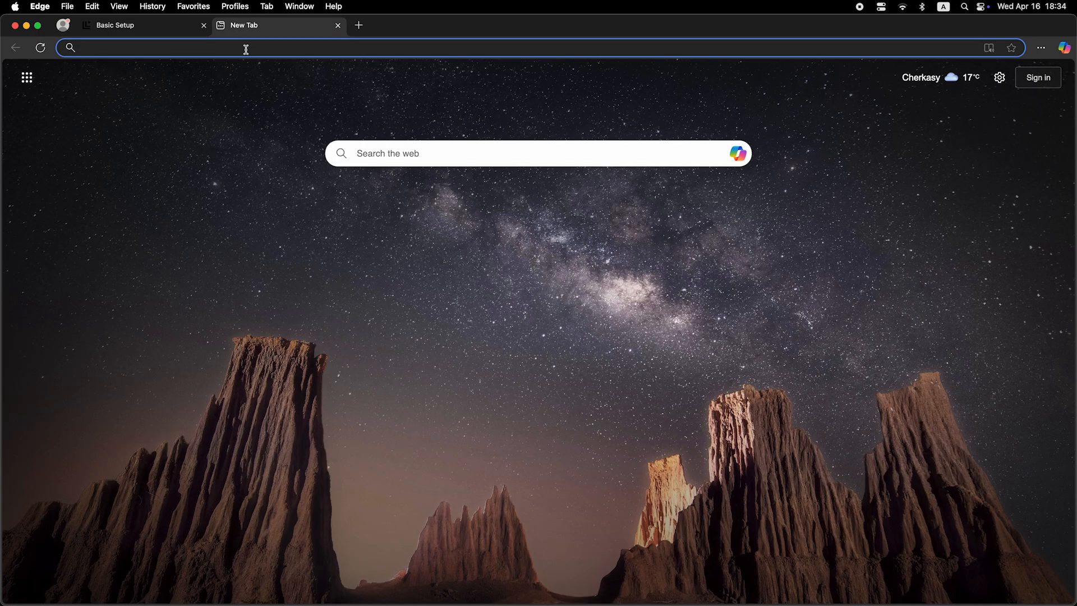
Step: Unlock the dashboard with the new administrator password to show the N150 Router Details
click(245, 50)
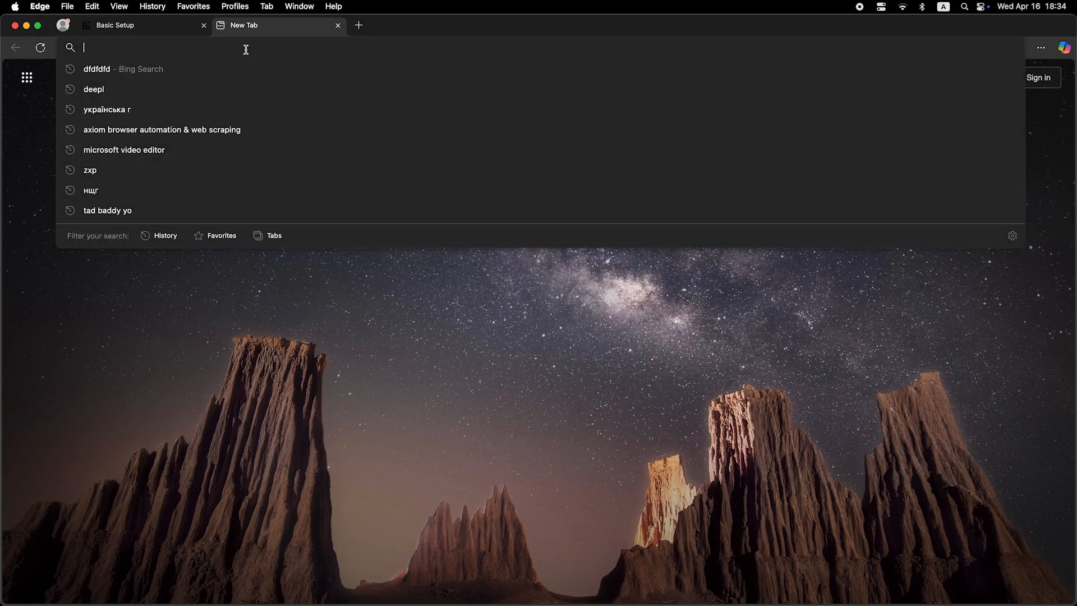
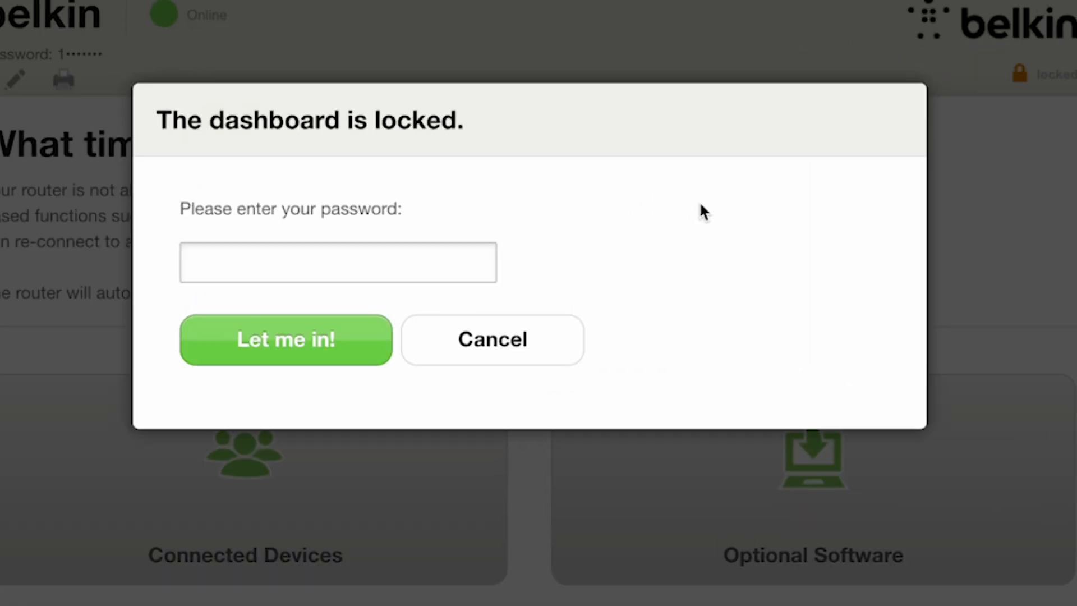
click(397, 252)
text(1••••••••)
click(339, 333)
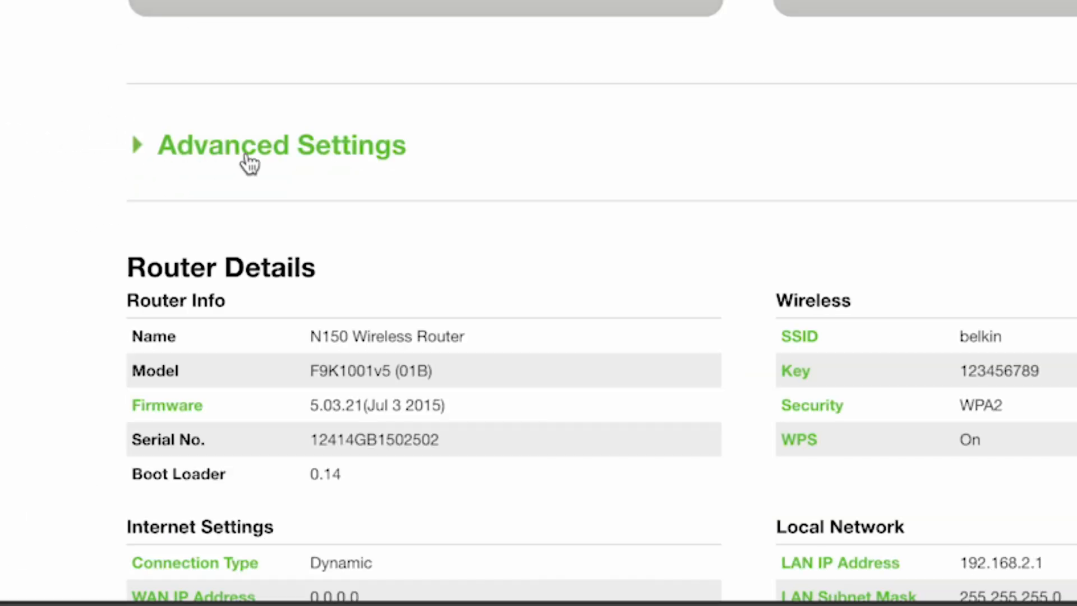
click(249, 154)
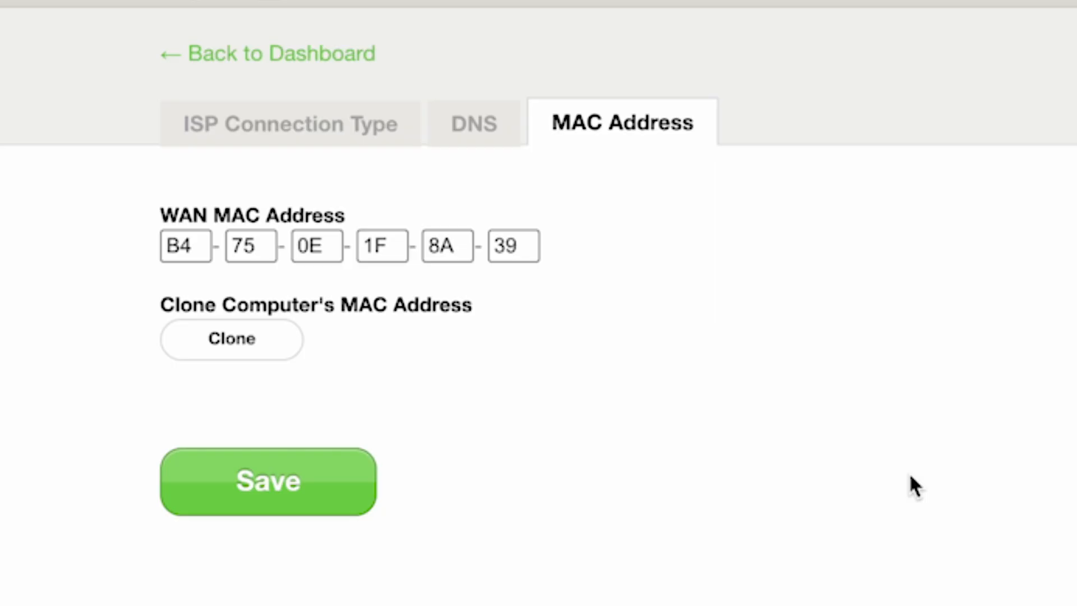
click(248, 336)
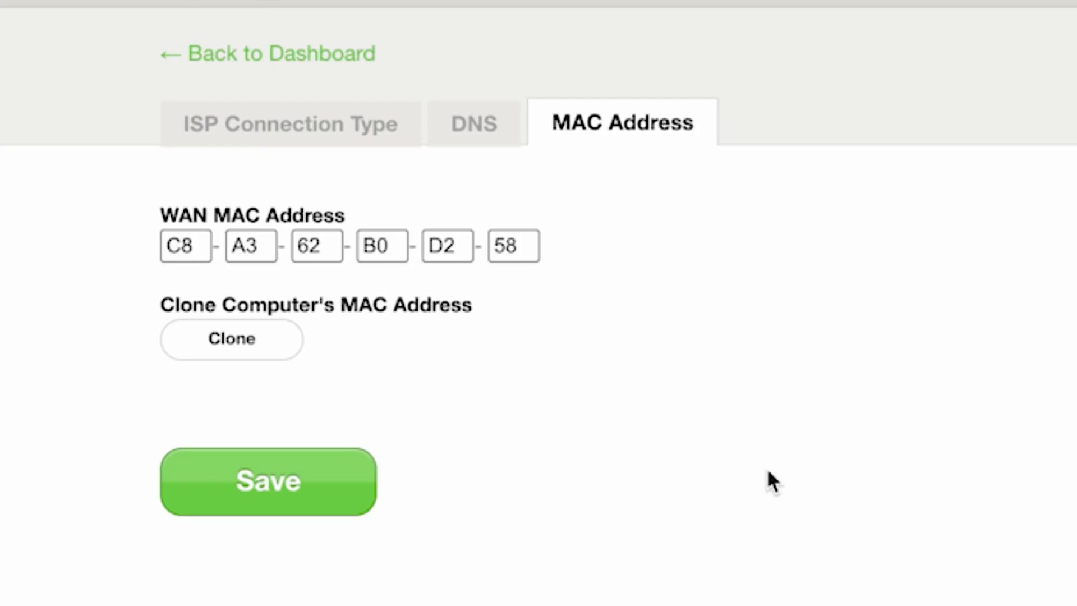
click(346, 55)
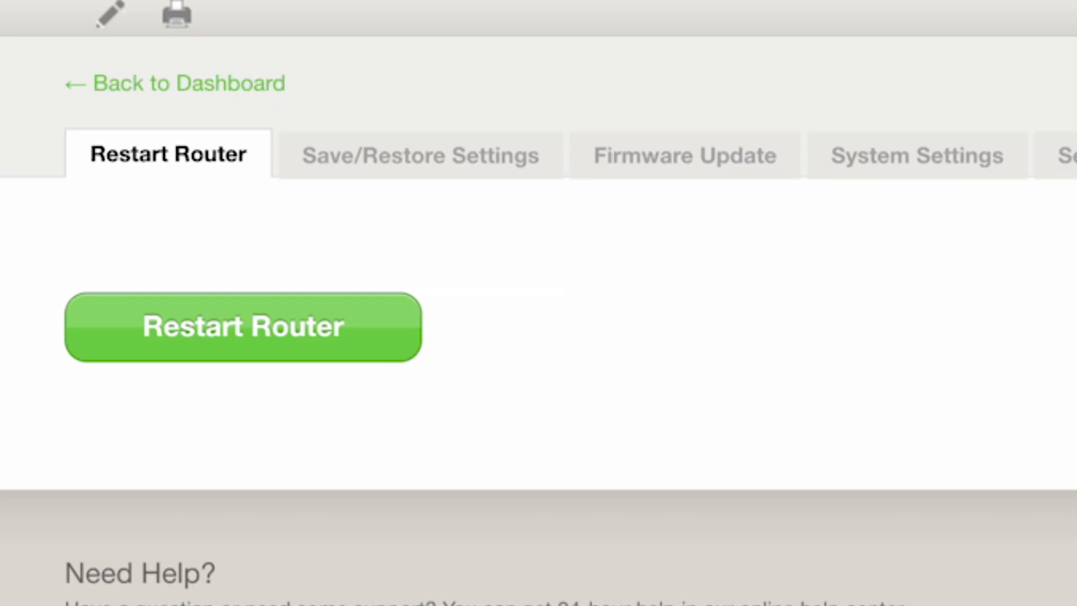
Step: Restart the router, confirming the restart and dismissing the 20-second wait notice
click(375, 336)
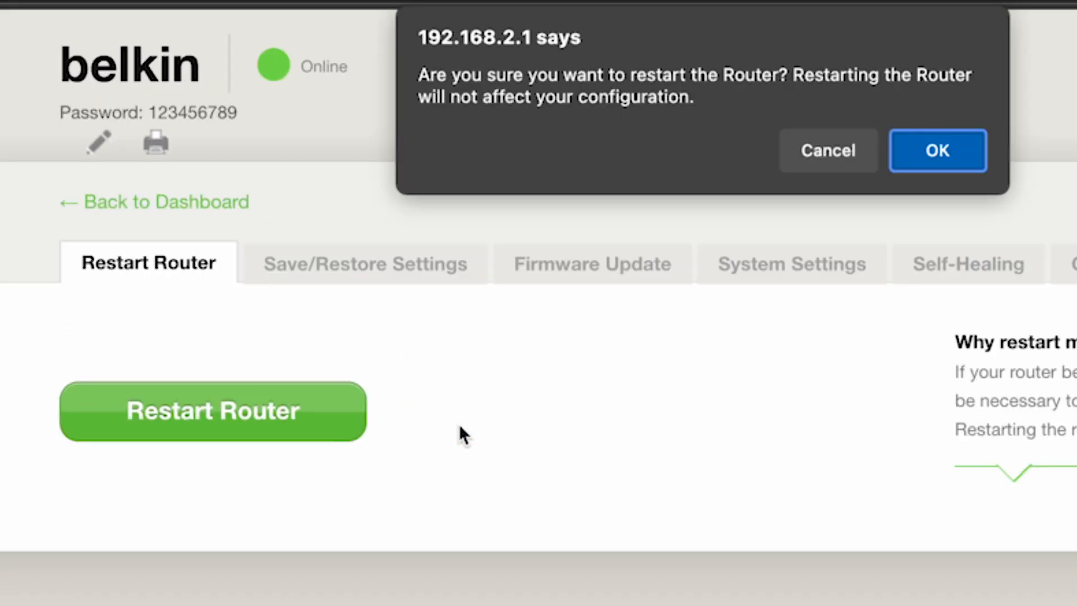
click(942, 148)
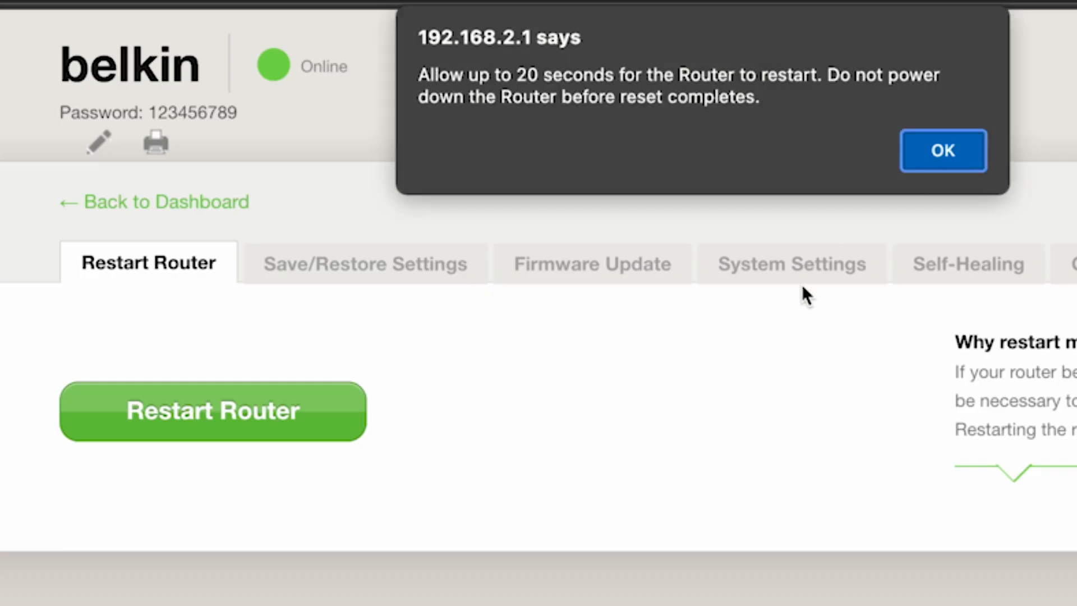
click(970, 156)
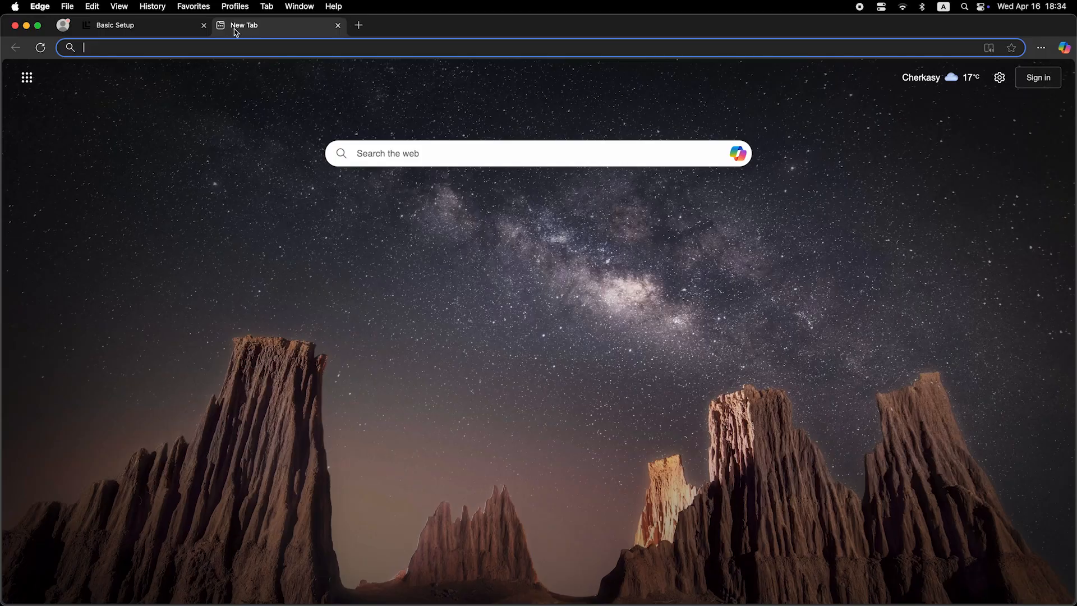
Step: Load the dashboard at 192.168.2.1 and collapse Advanced Settings to show Router Details
click(245, 48)
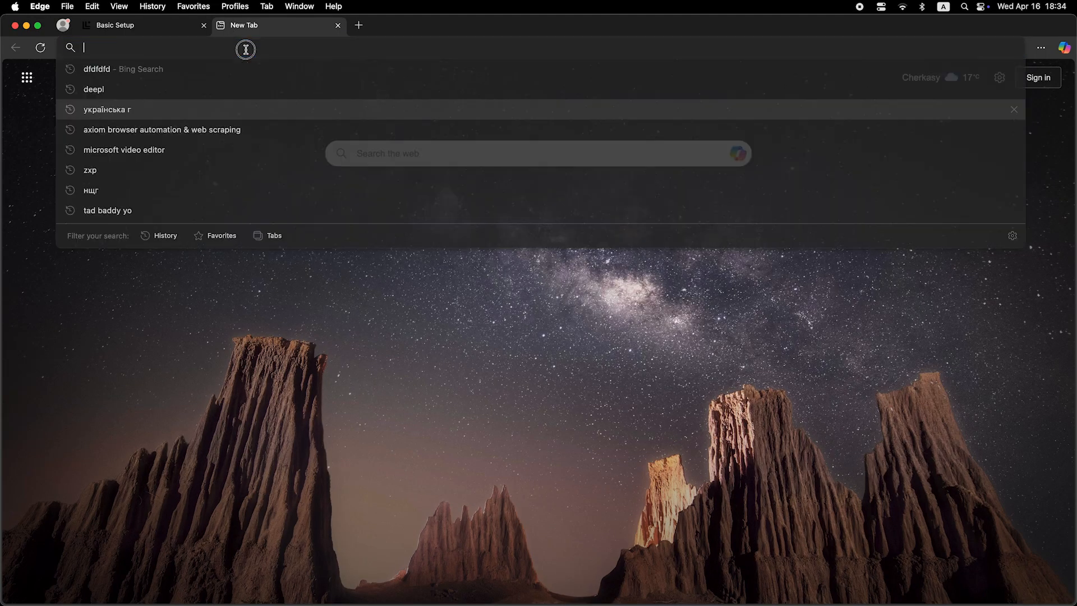
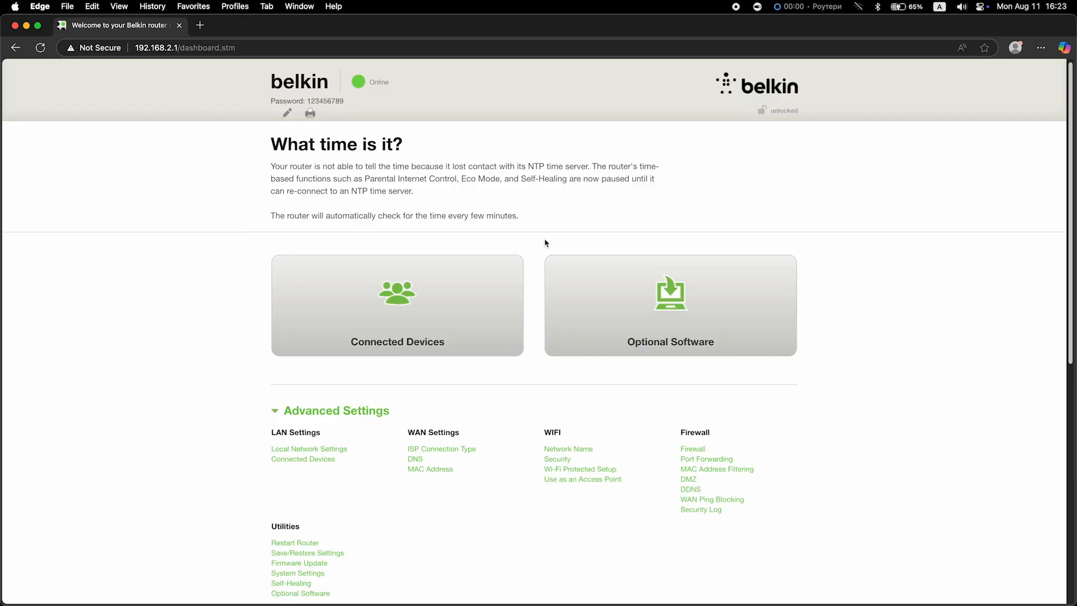
click(317, 411)
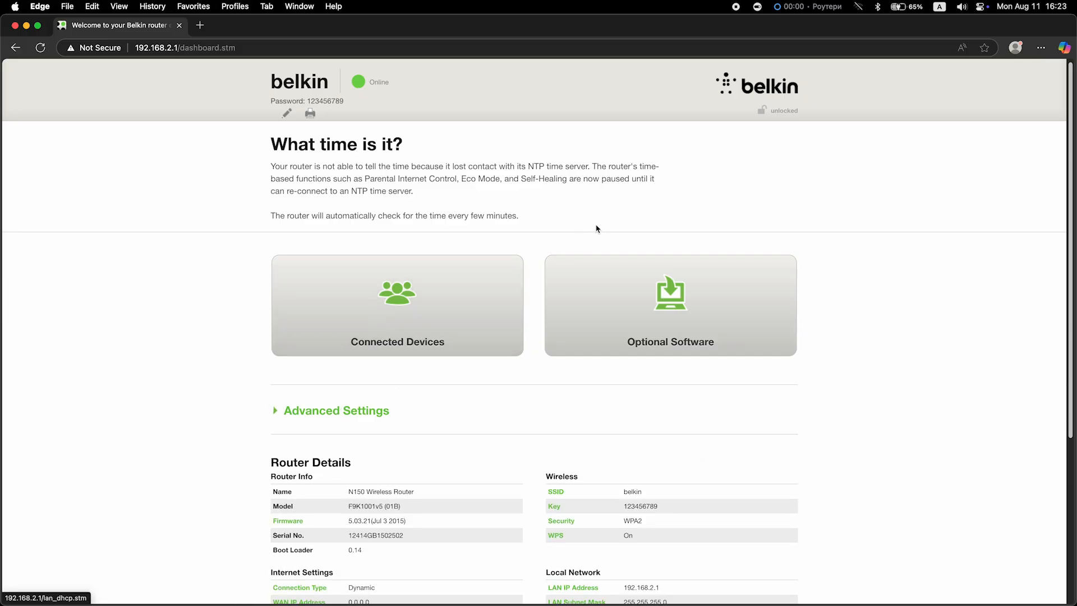